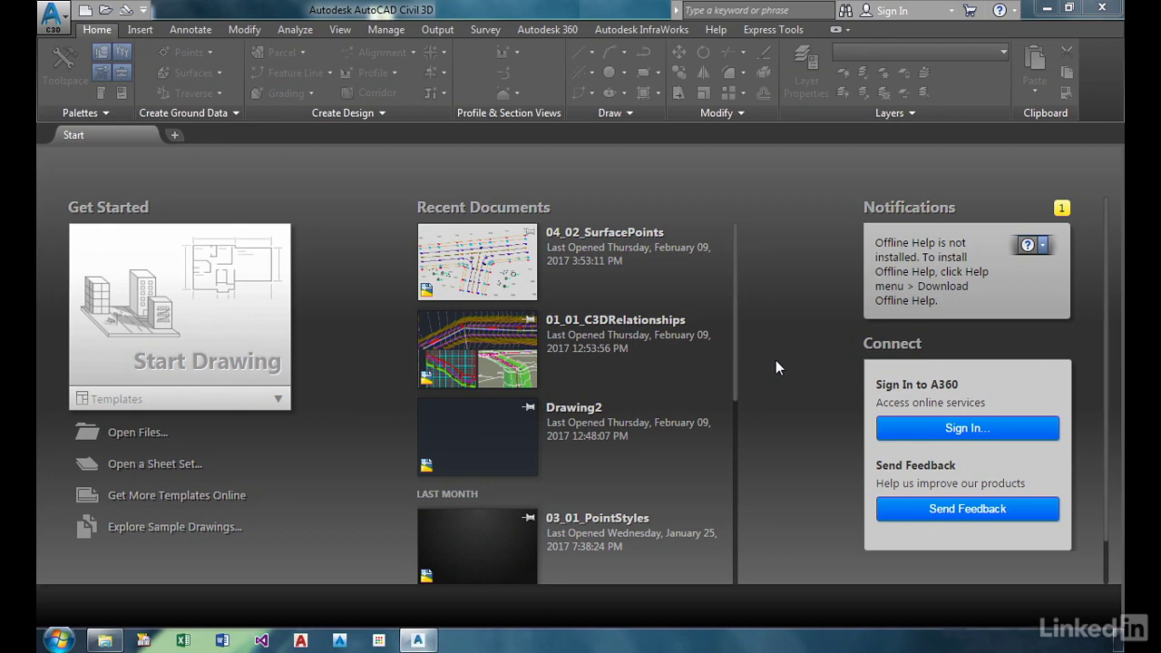
# Open the drawing 04_02_SurfacePoints.dwg from the Ch04 folder.
pyautogui.click(107, 18)
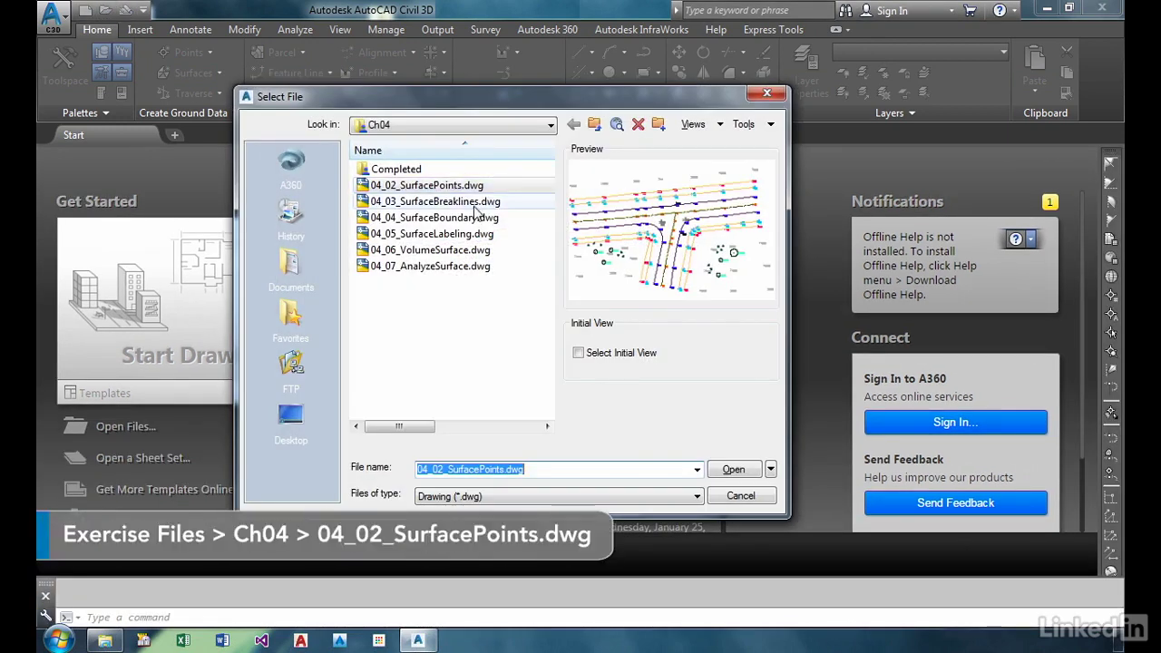
pyautogui.click(734, 474)
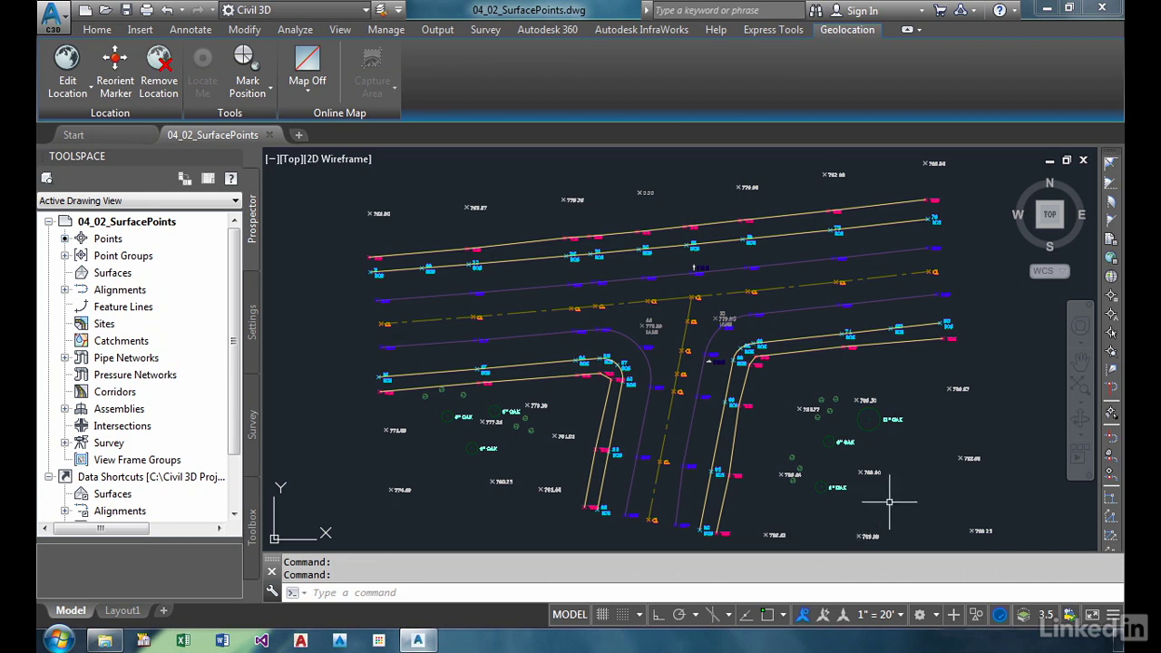
pyautogui.moveTo(866, 504); pyautogui.dragTo(830, 501, button='middle')
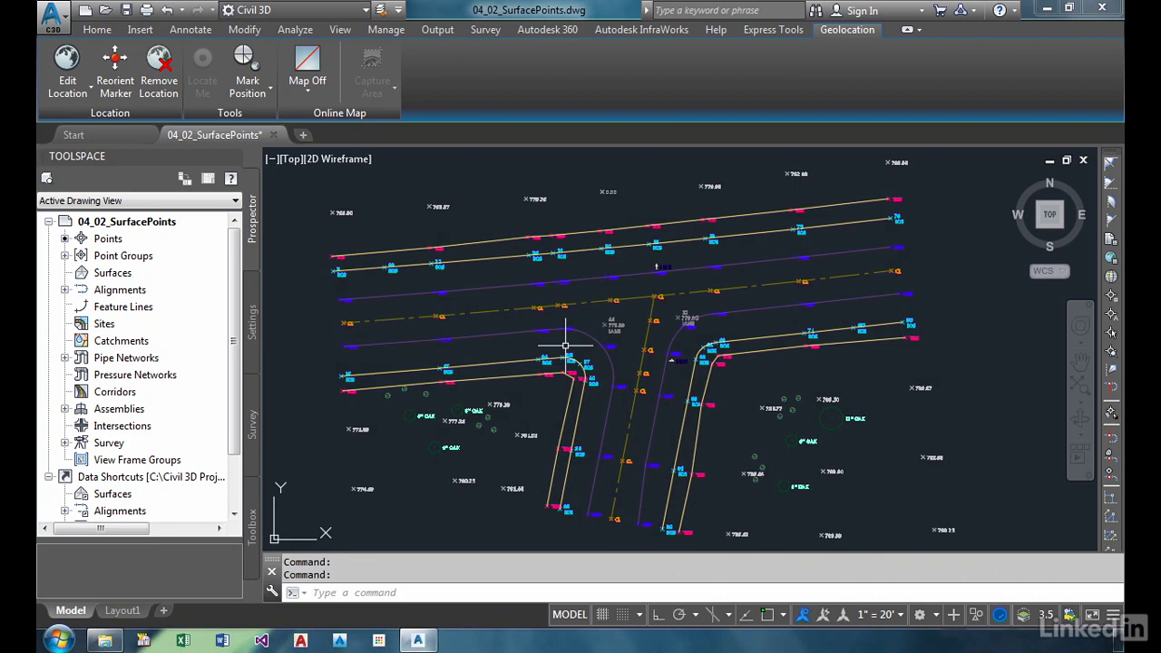
# Start creating a TIN surface and name it Existing Ground.
pyautogui.click(98, 31)
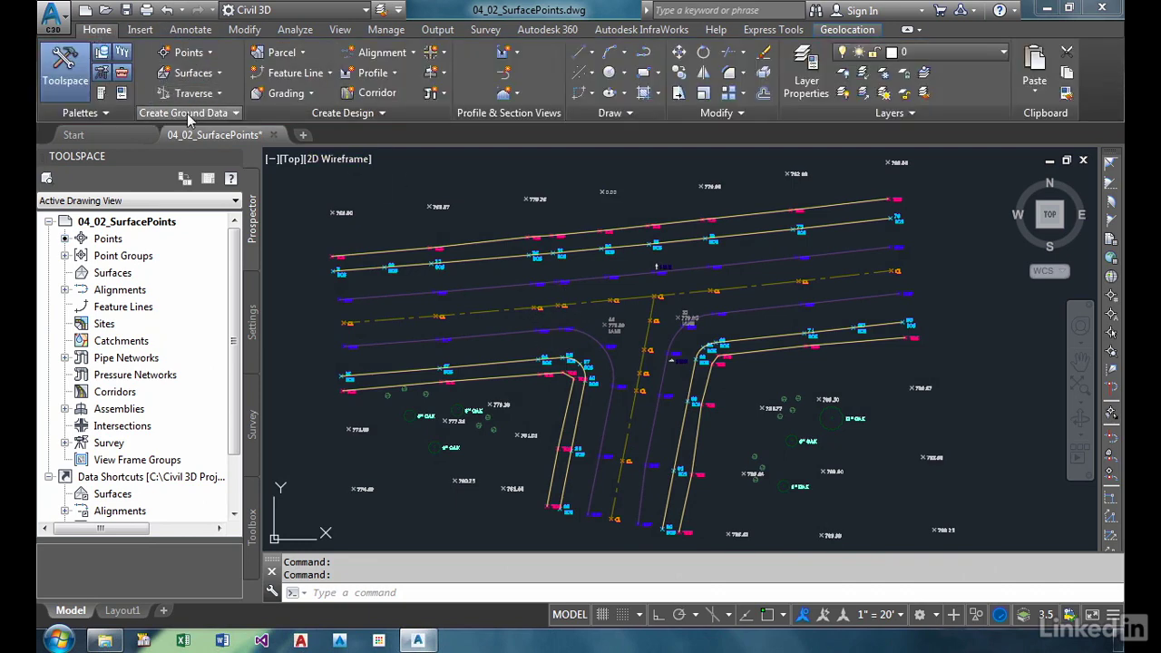
pyautogui.click(195, 76)
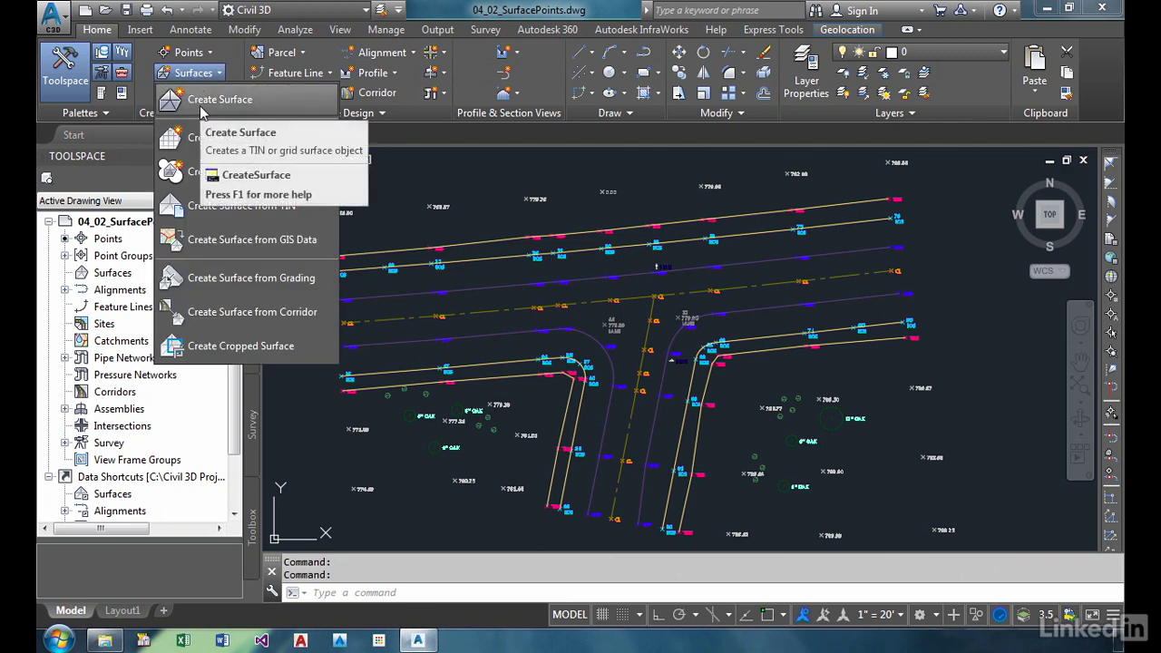
pyautogui.click(200, 105)
pyautogui.click(834, 324)
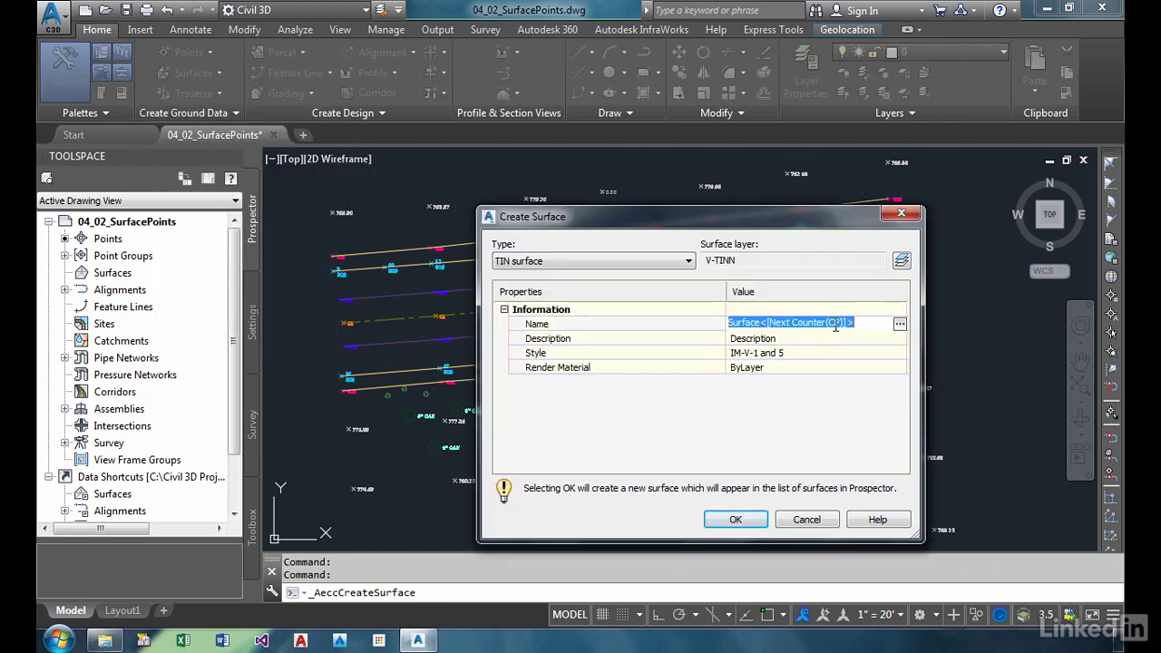
pyautogui.write('Exis')
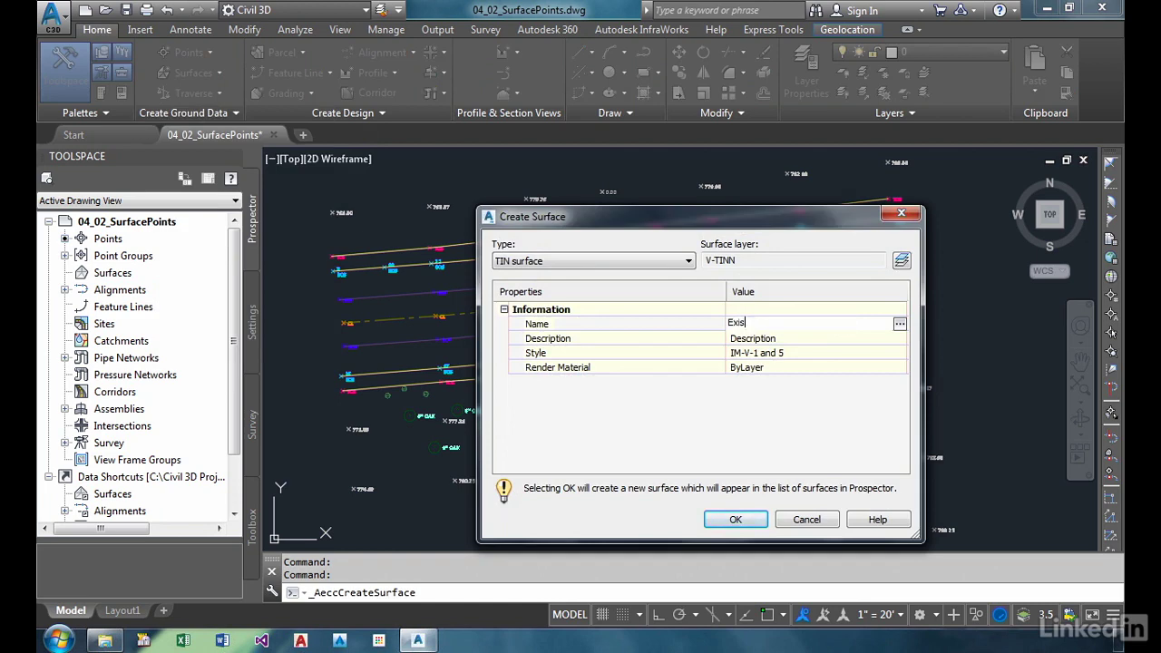
pyautogui.write('ting Ground')
pyautogui.press('Return')
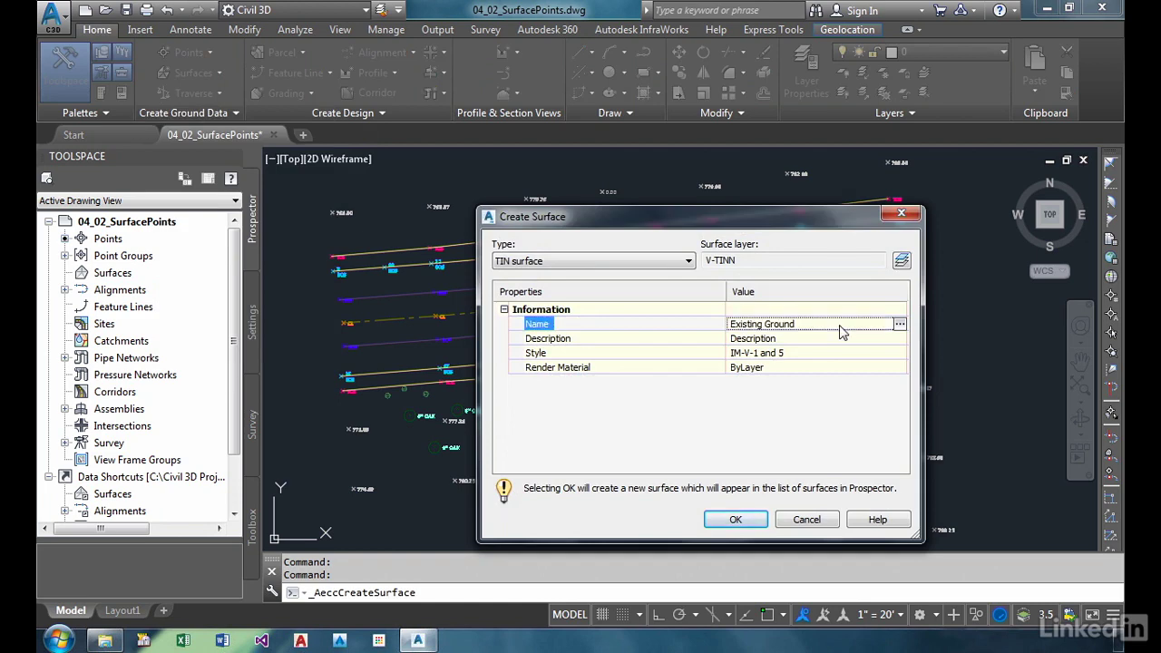
# Give the surface the description "Field shot data on 2-1" and create it.
pyautogui.click(786, 339)
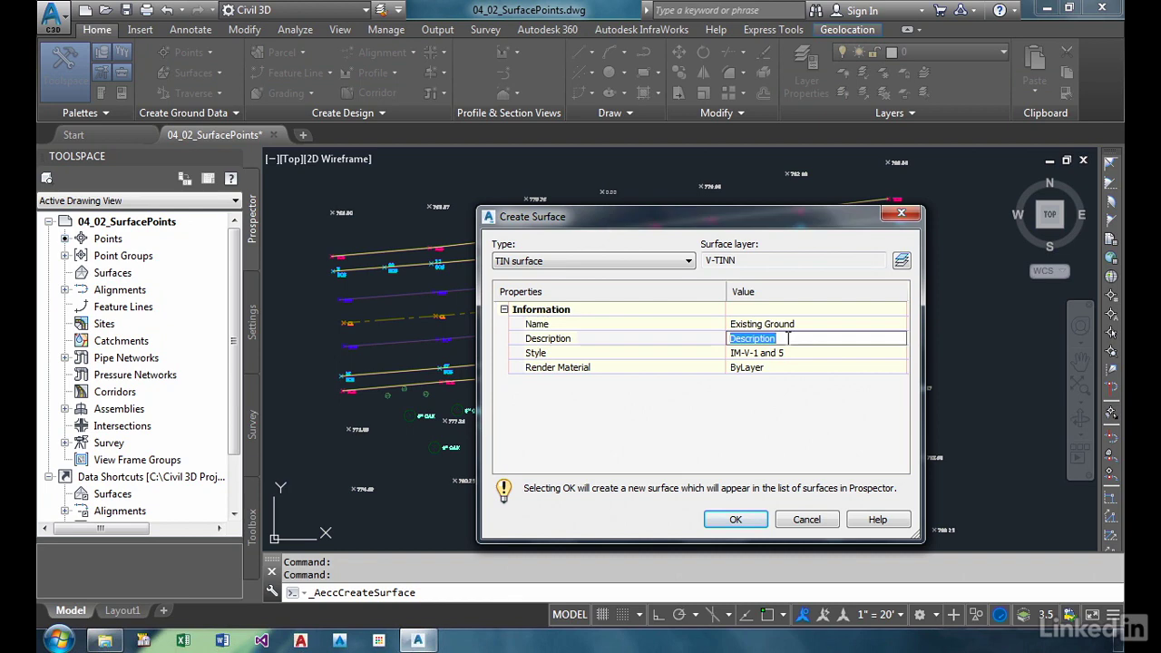
pyautogui.write('Field shot data on 2-1')
pyautogui.press('Return')
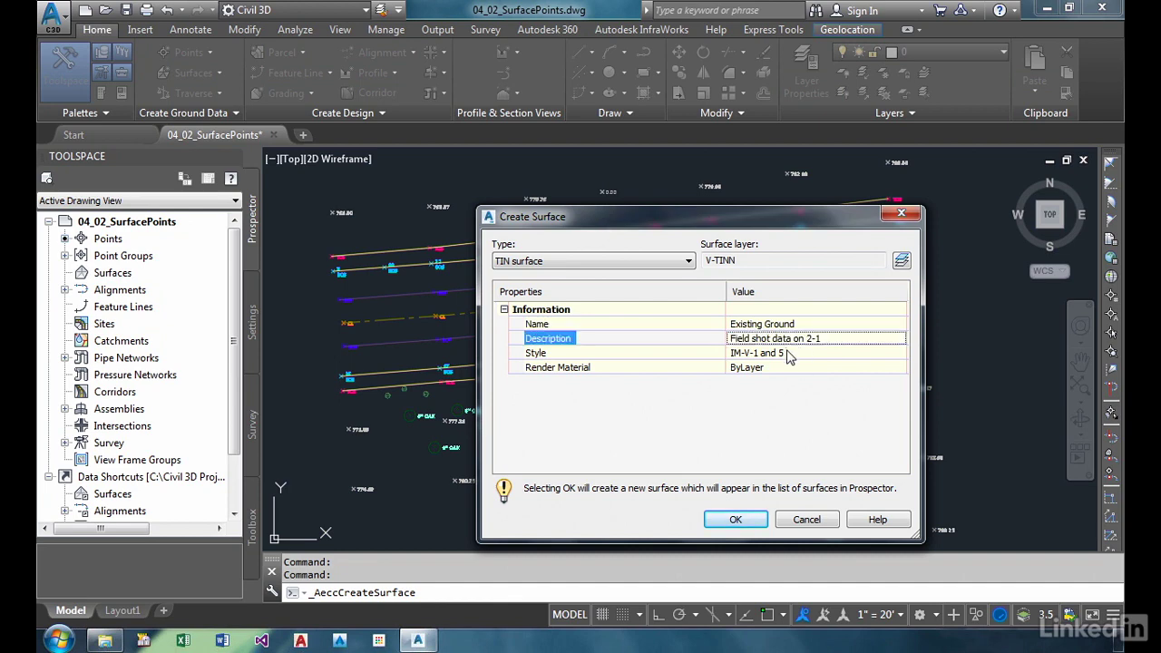
pyautogui.click(669, 357)
pyautogui.moveTo(765, 260); pyautogui.dragTo(703, 260)
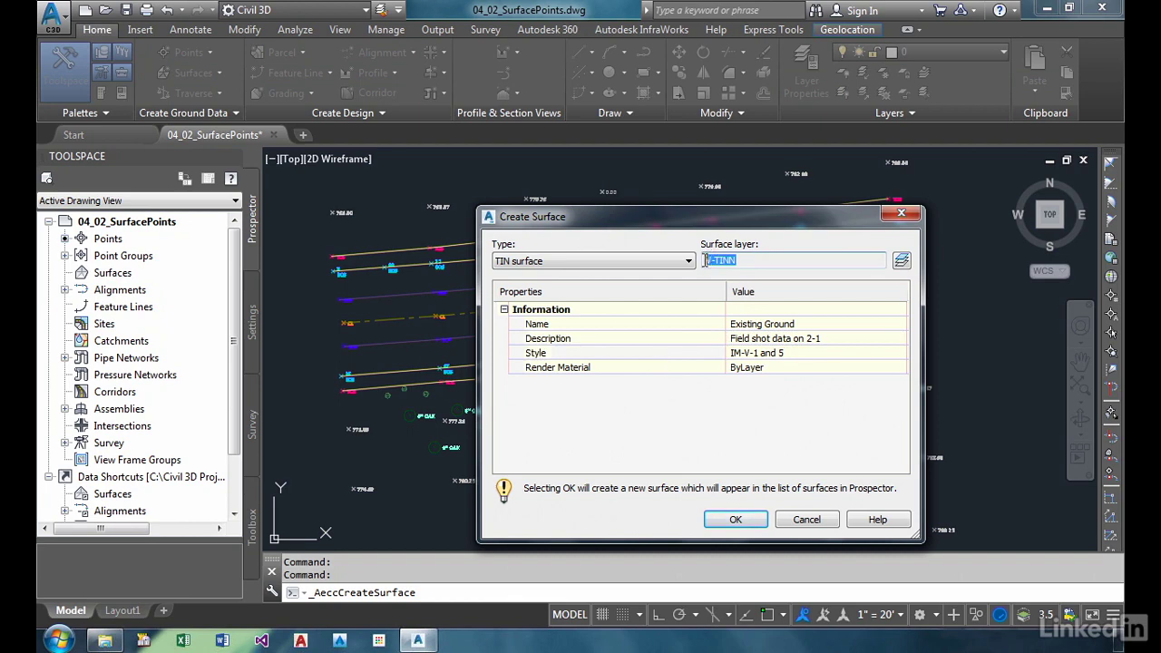
pyautogui.click(705, 356)
pyautogui.moveTo(734, 260); pyautogui.dragTo(688, 260)
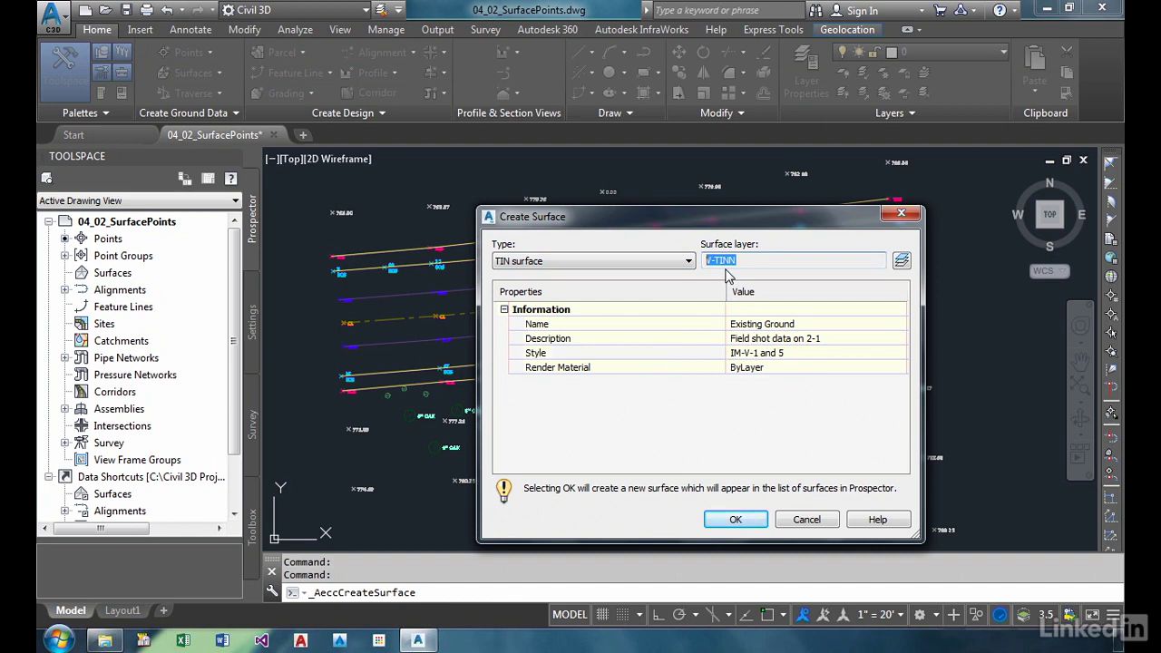
pyautogui.click(706, 356)
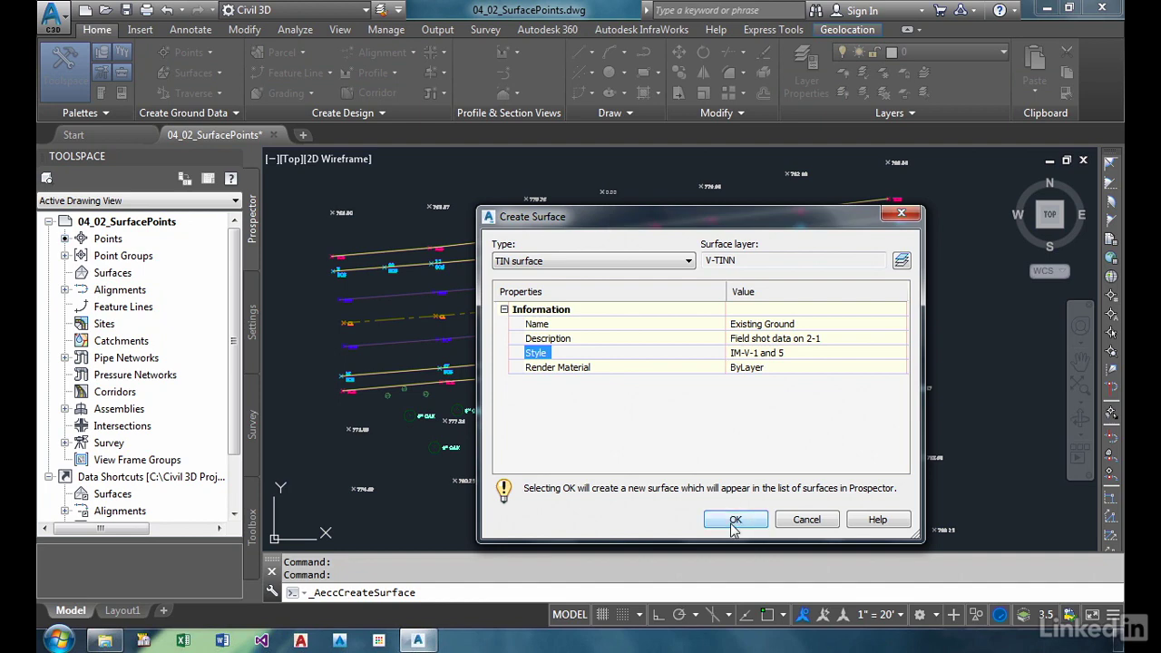
pyautogui.click(734, 519)
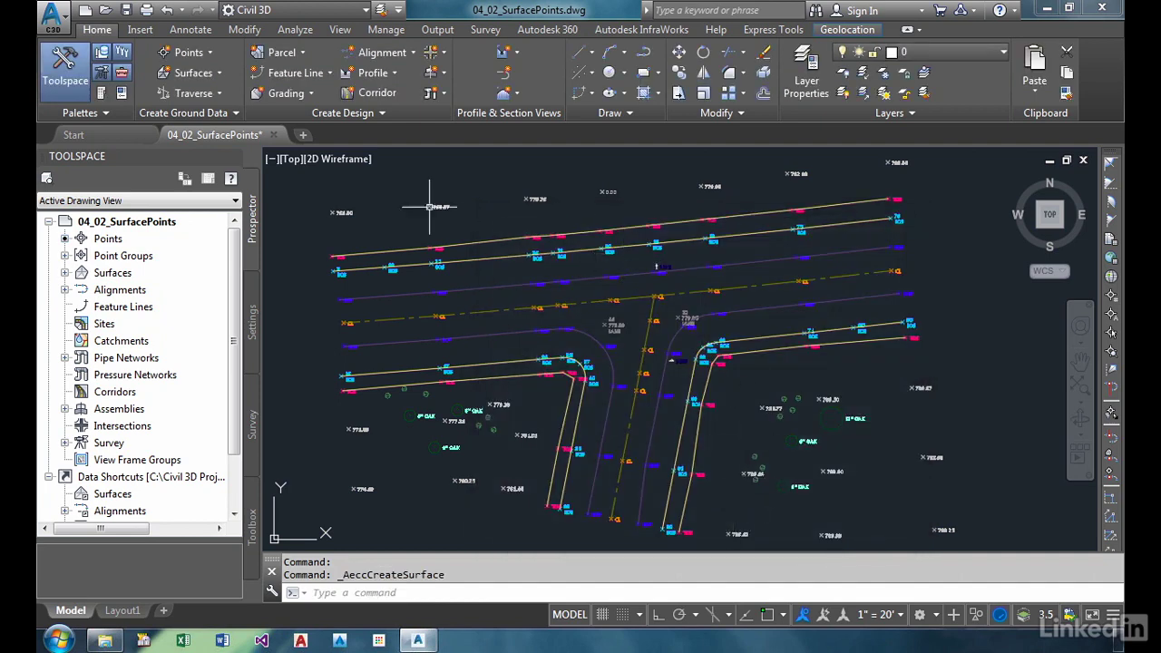
# Add the _All Points point group to the definition of the Existing Ground surface.
pyautogui.click(65, 273)
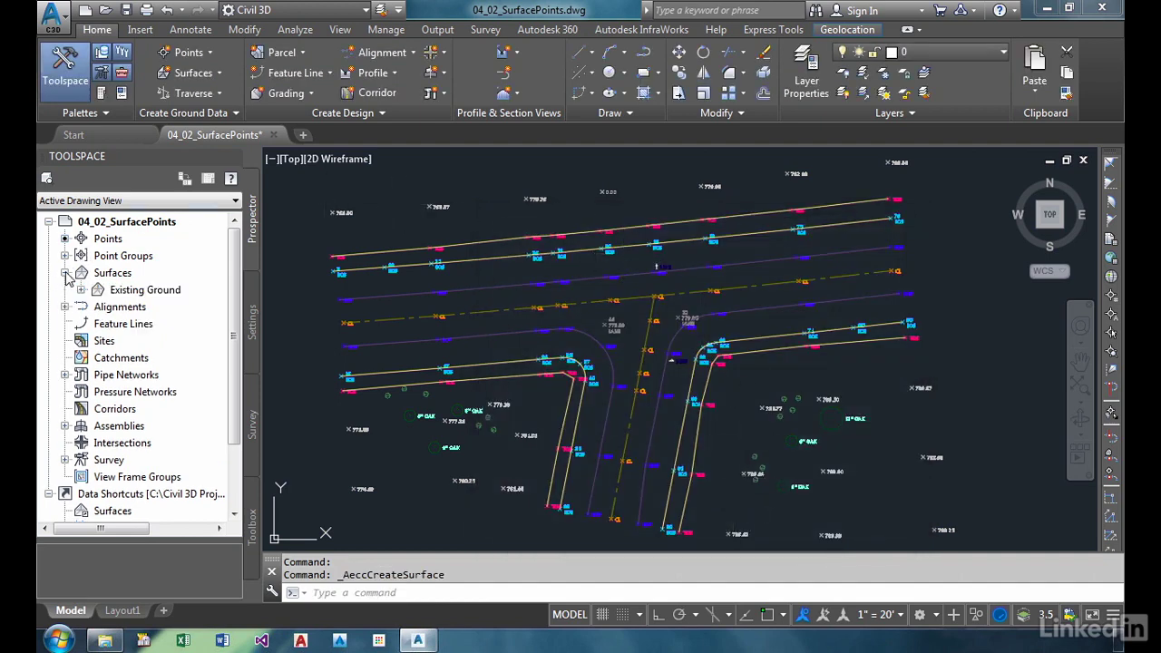
pyautogui.click(145, 292)
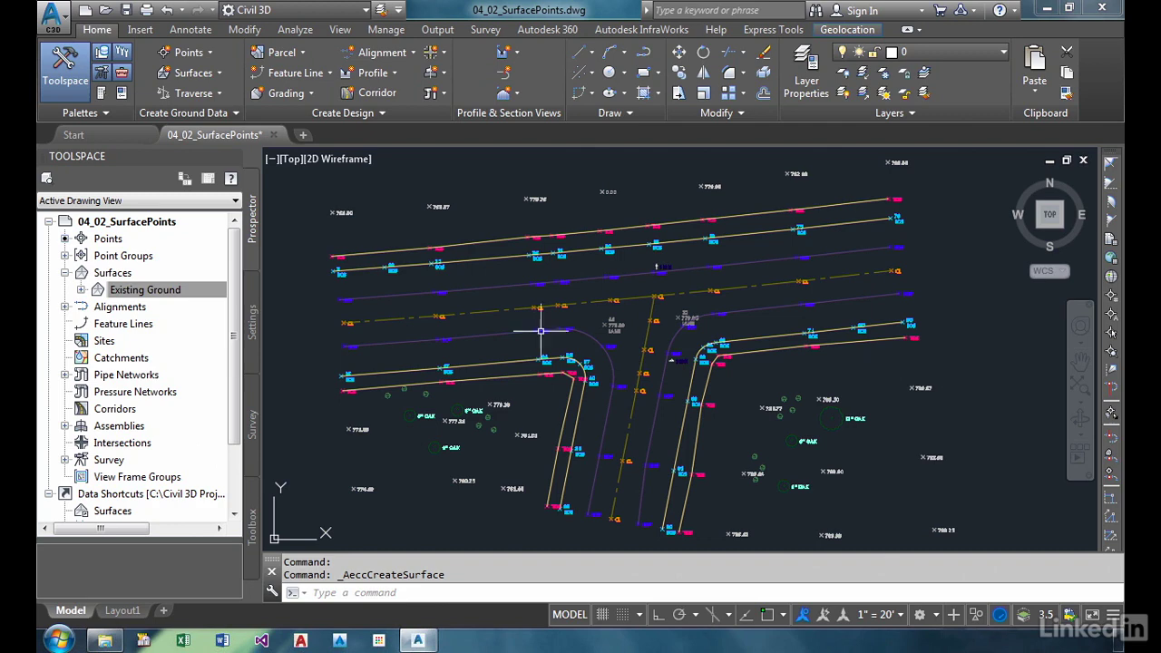
pyautogui.click(81, 290)
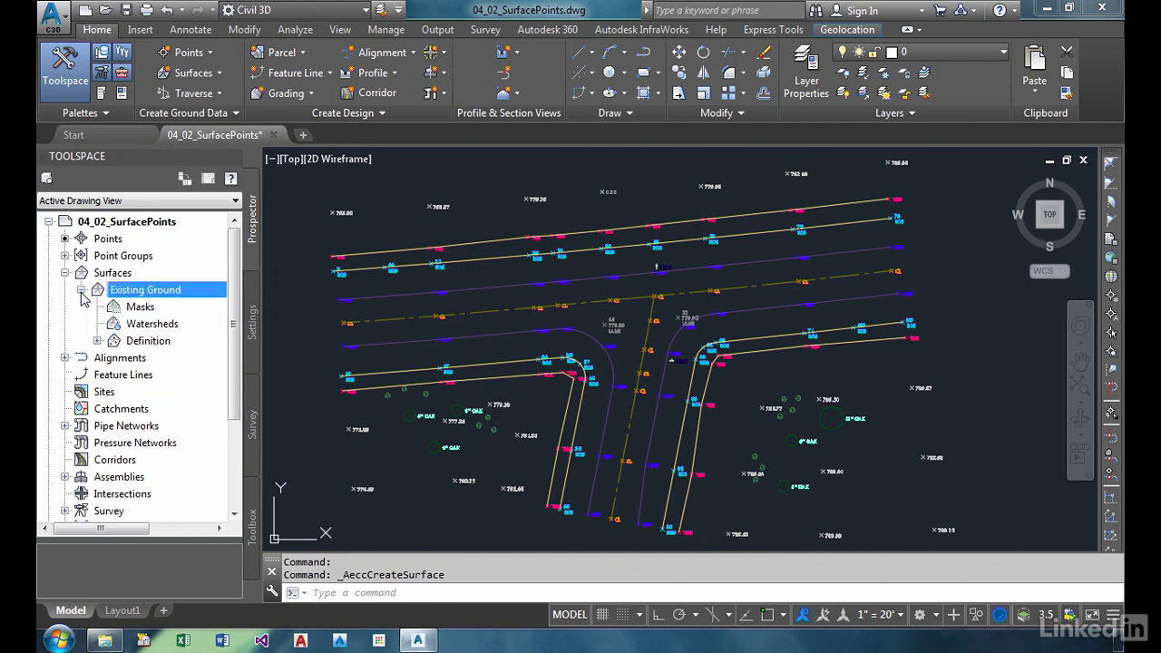
pyautogui.click(97, 340)
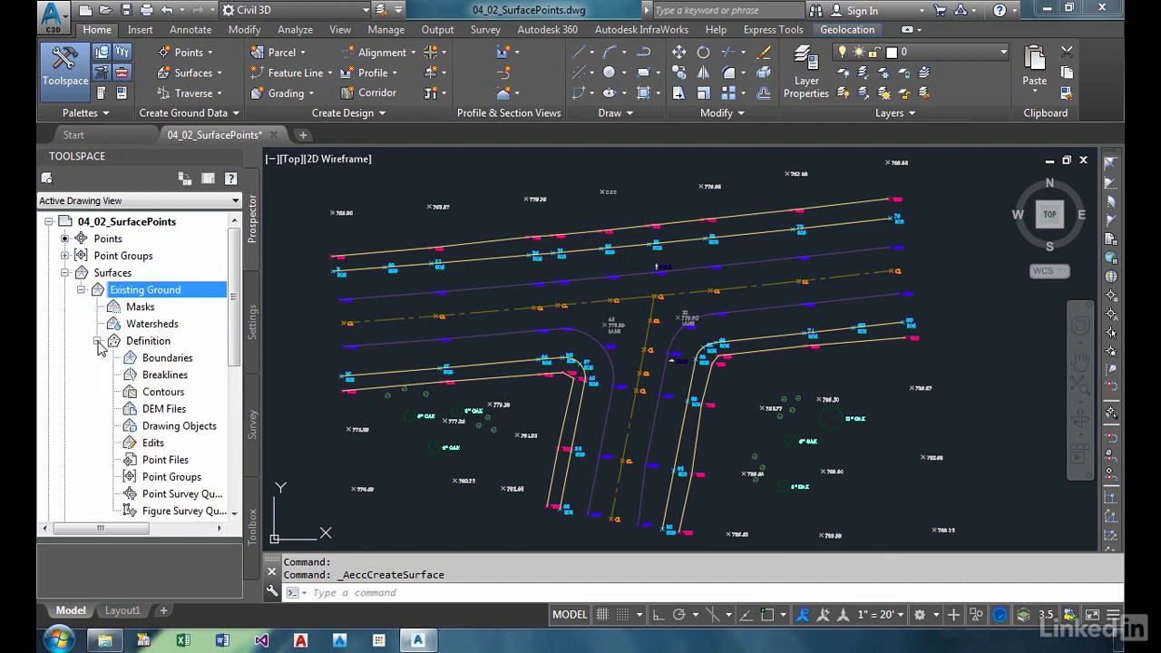
pyautogui.moveTo(226, 313); pyautogui.dragTo(227, 334)
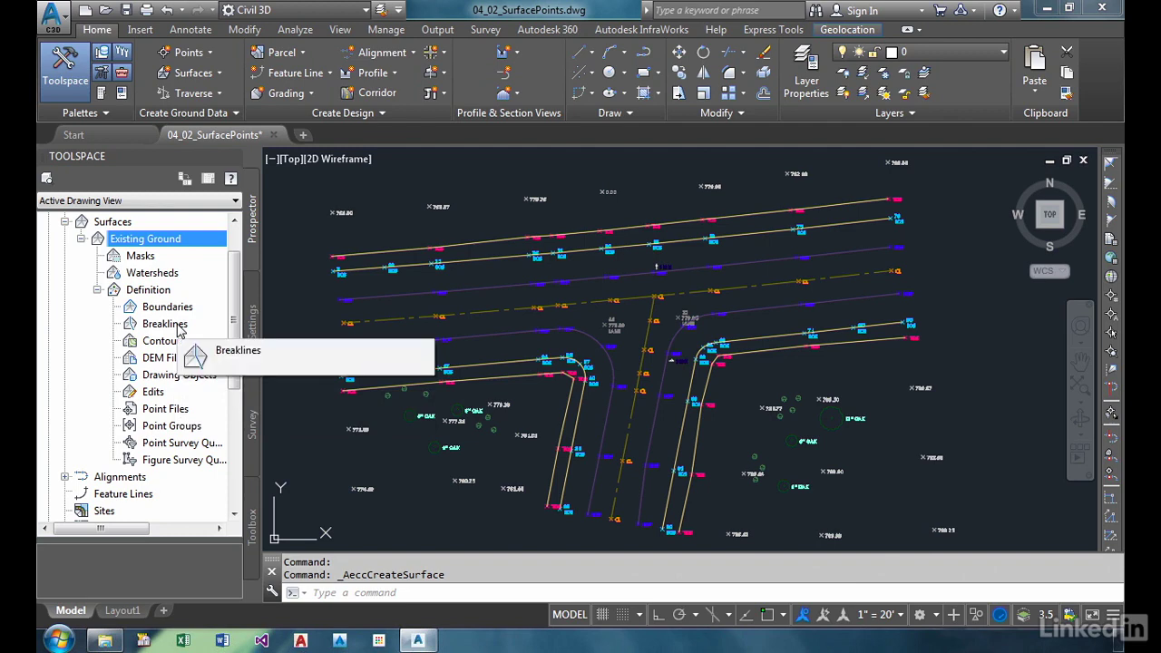
pyautogui.rightClick(181, 428)
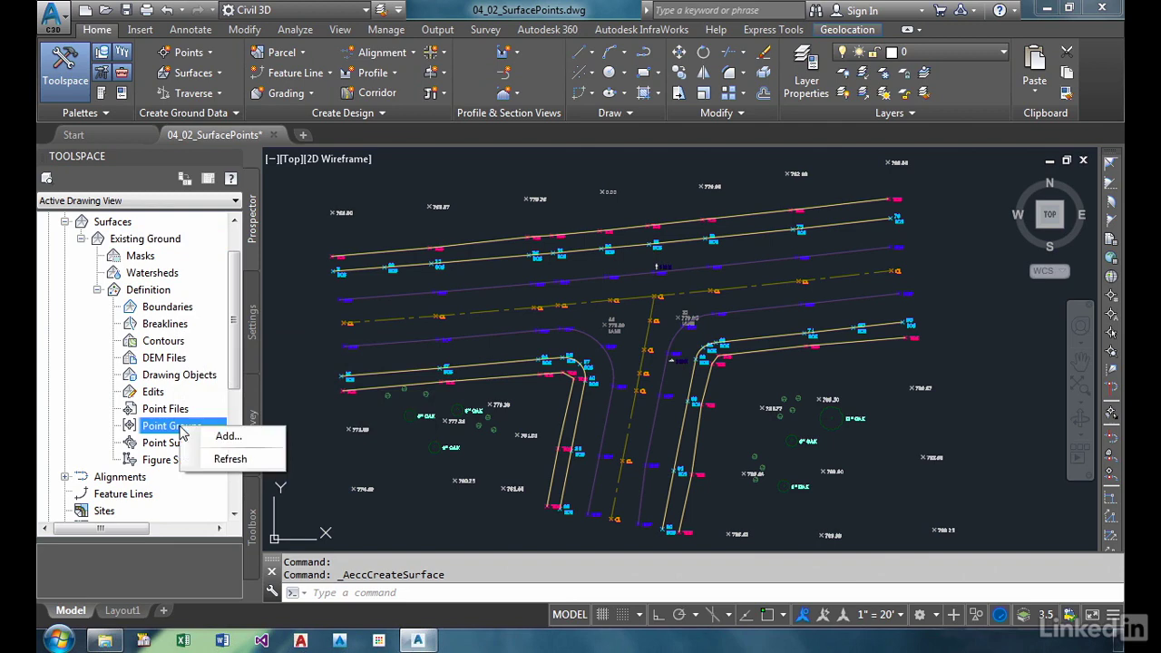
pyautogui.click(223, 437)
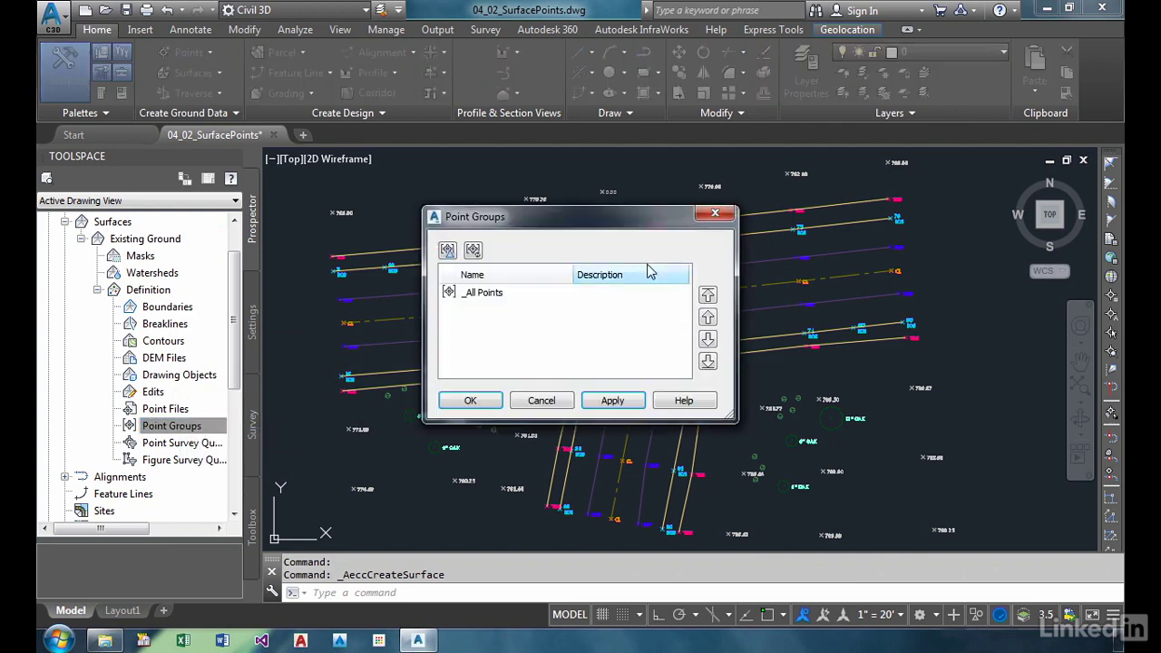
pyautogui.click(505, 294)
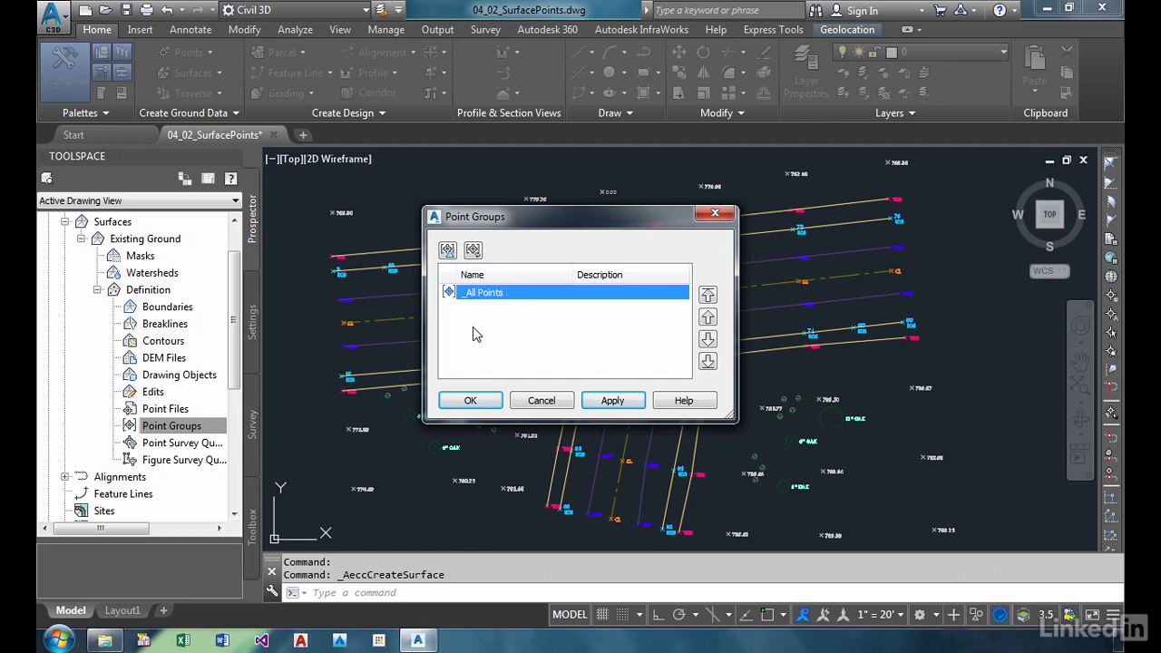
pyautogui.click(470, 401)
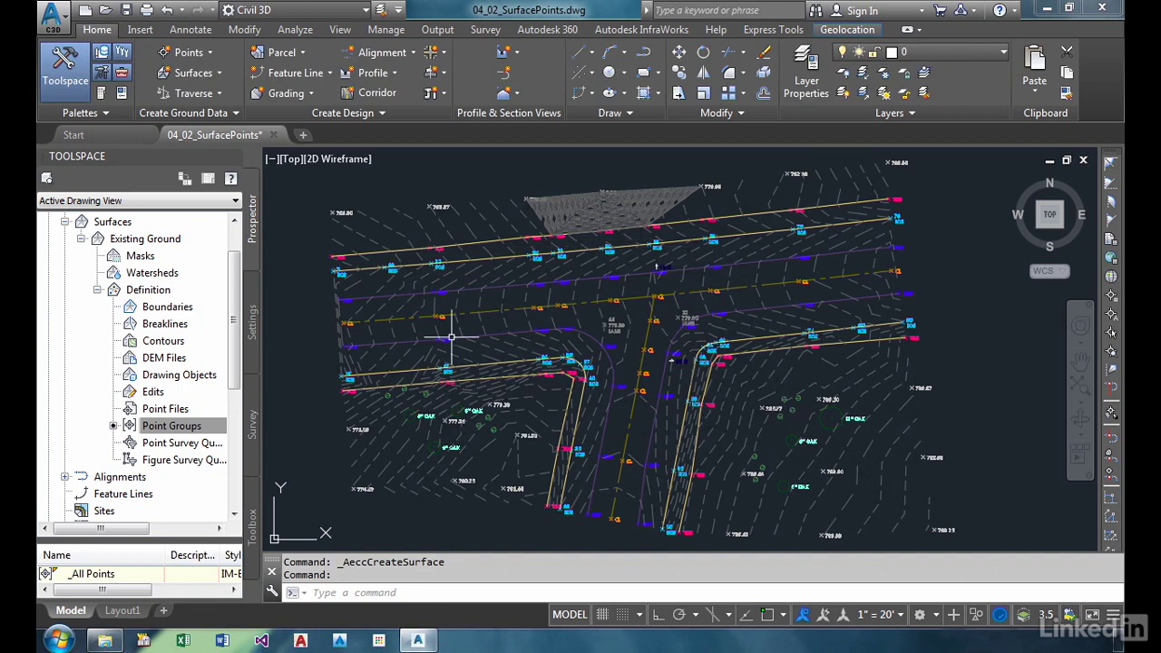
# Examine the surface contours around the zero-elevation point just north of the main road.
pyautogui.scroll(5, 666, 167)
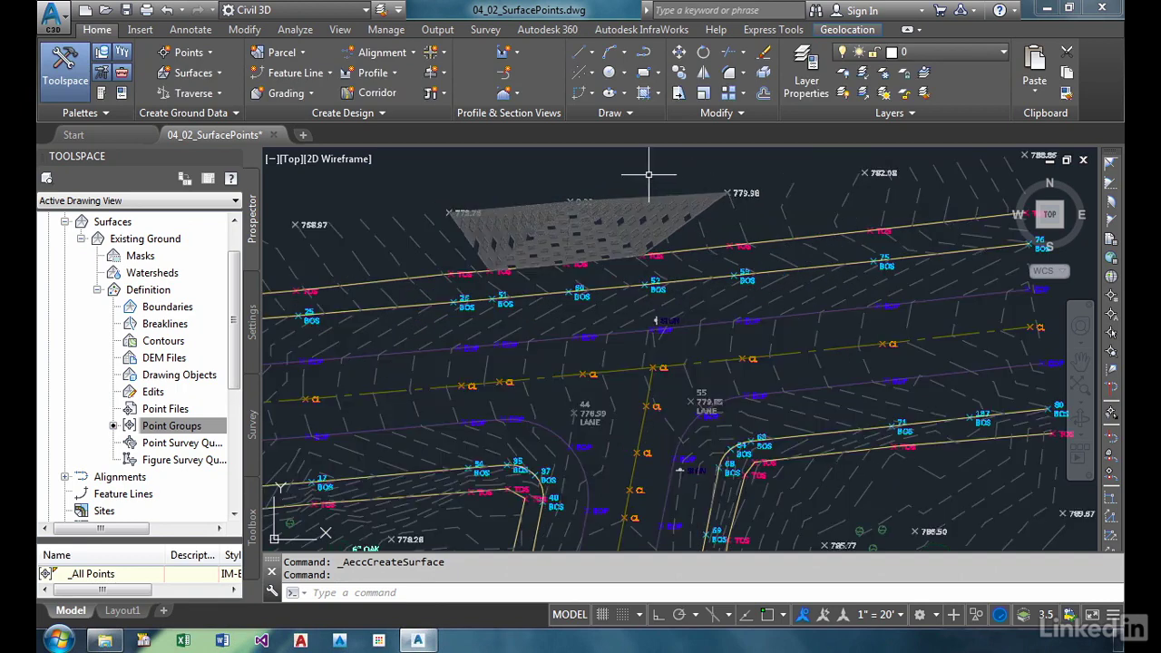
pyautogui.moveTo(573, 176); pyautogui.dragTo(604, 218, button='middle')
pyautogui.scroll(-2, 604, 255)
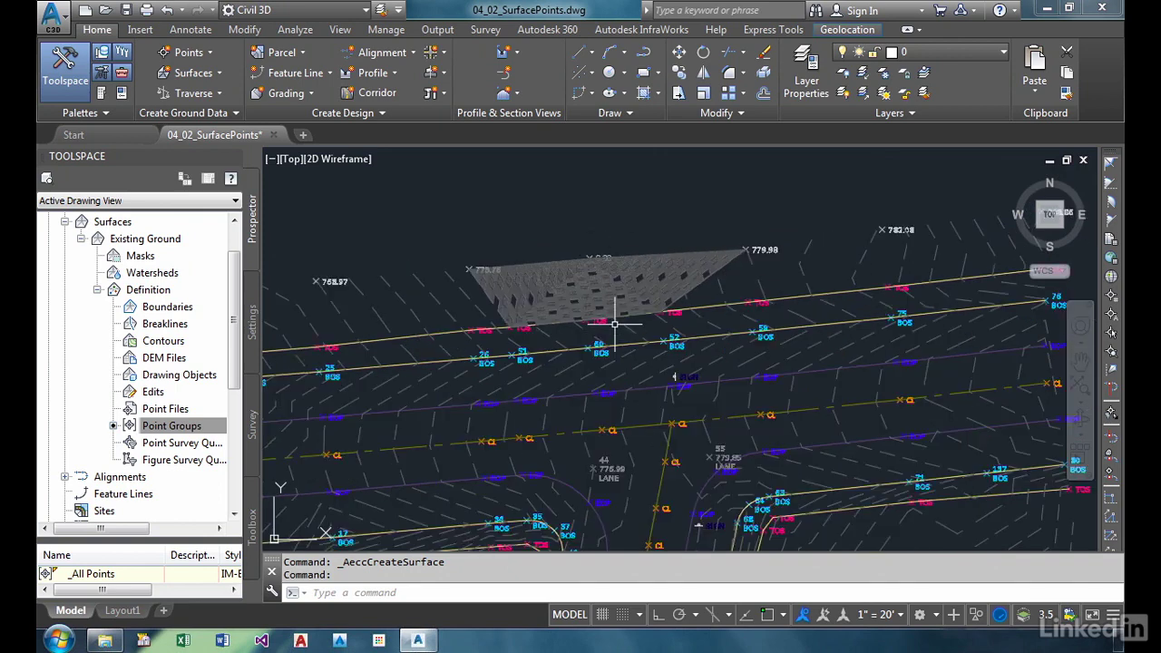
pyautogui.moveTo(615, 323); pyautogui.dragTo(573, 304, button='middle')
pyautogui.scroll(2, 600, 311)
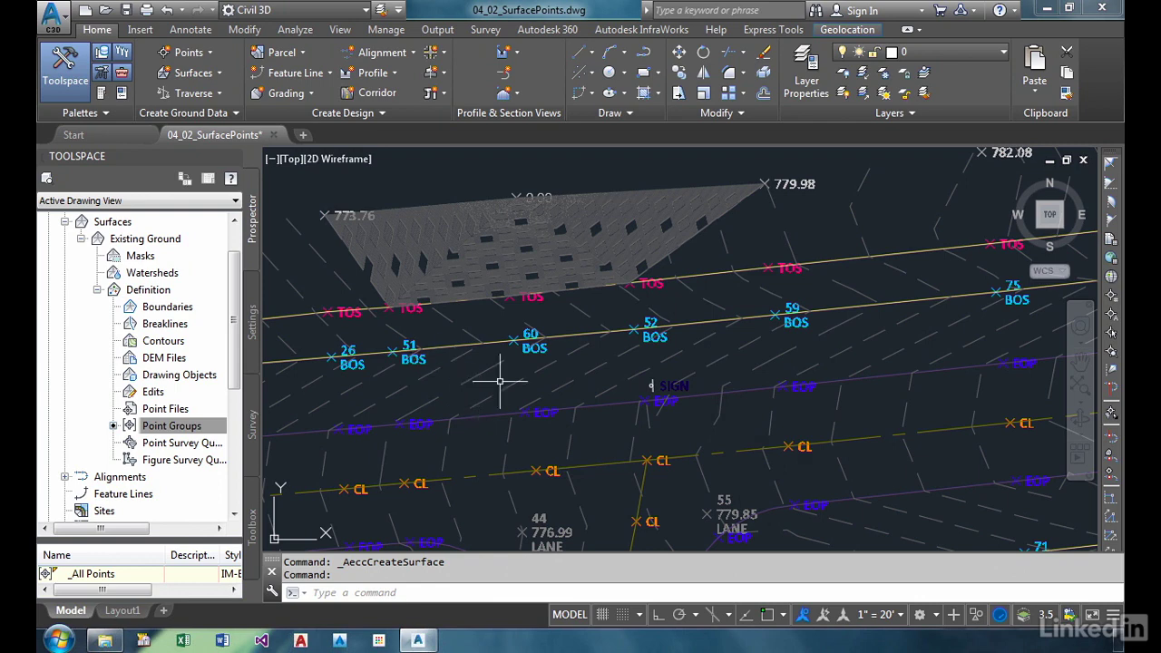
pyautogui.moveTo(789, 363)
pyautogui.mouseDown(button='middle')
pyautogui.moveTo(832, 374)
pyautogui.moveTo(855, 420)
pyautogui.mouseUp(button='middle')
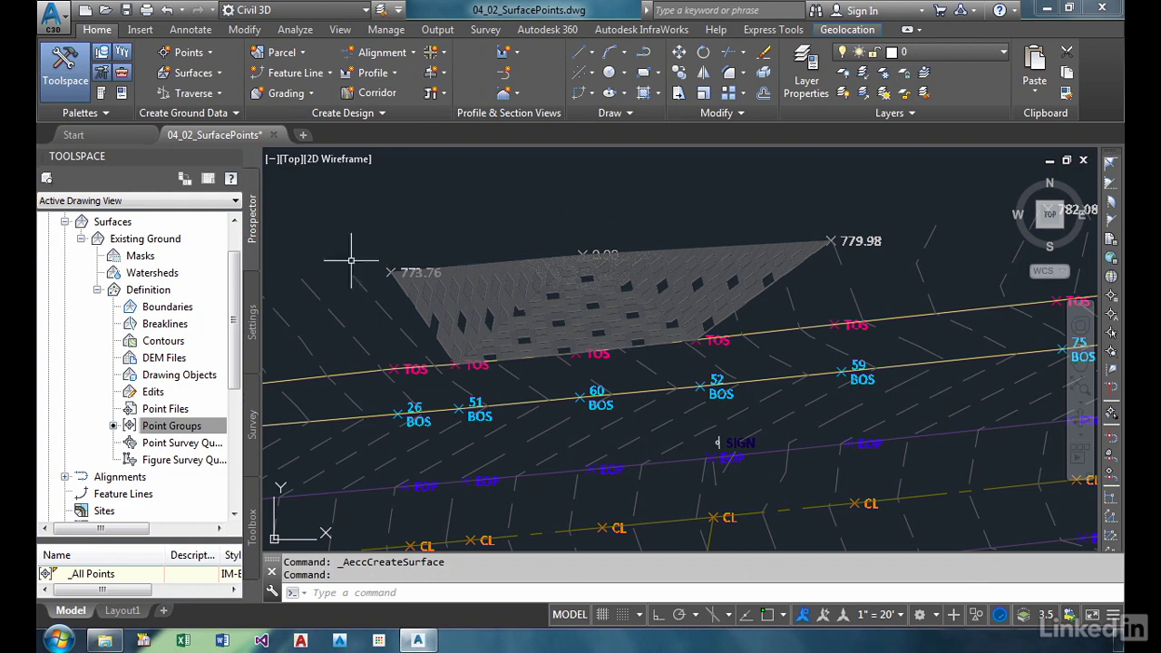
# Open the properties of the Existing Ground surface and expand the Build options of its definition.
pyautogui.rightClick(145, 243)
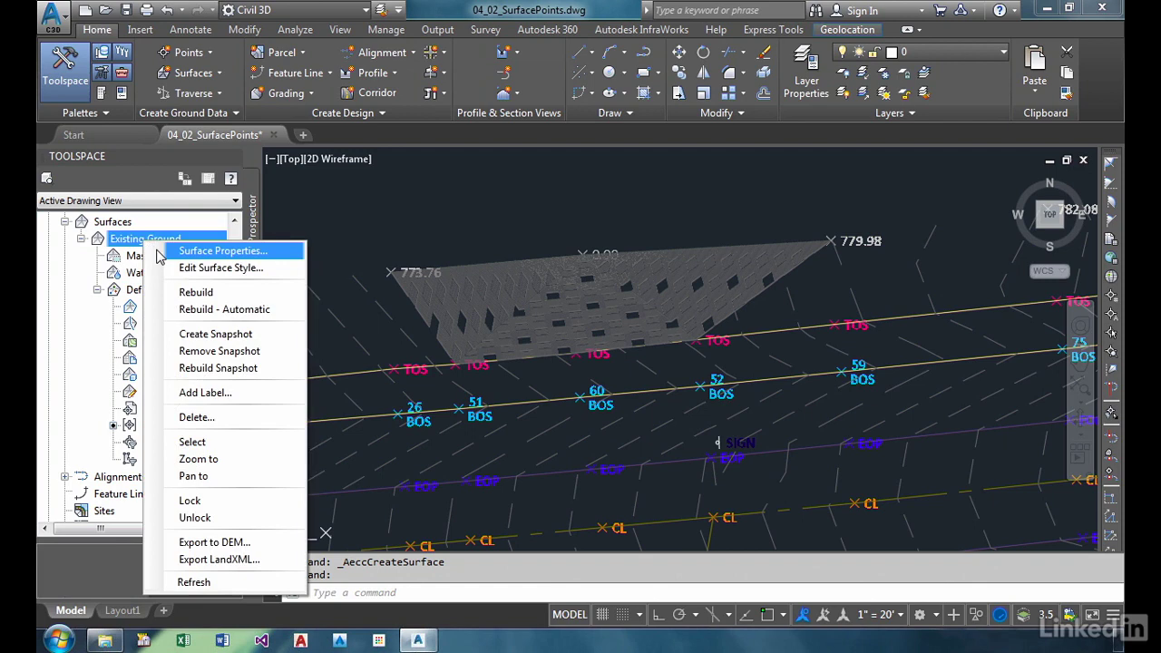
pyautogui.click(159, 253)
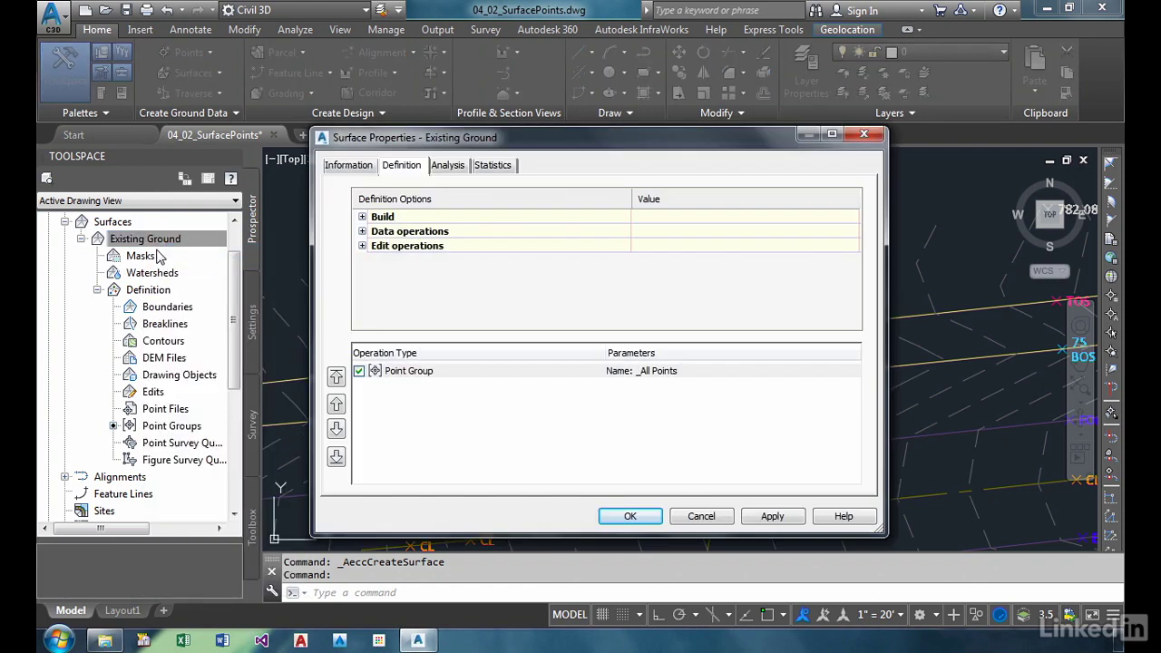
pyautogui.click(332, 166)
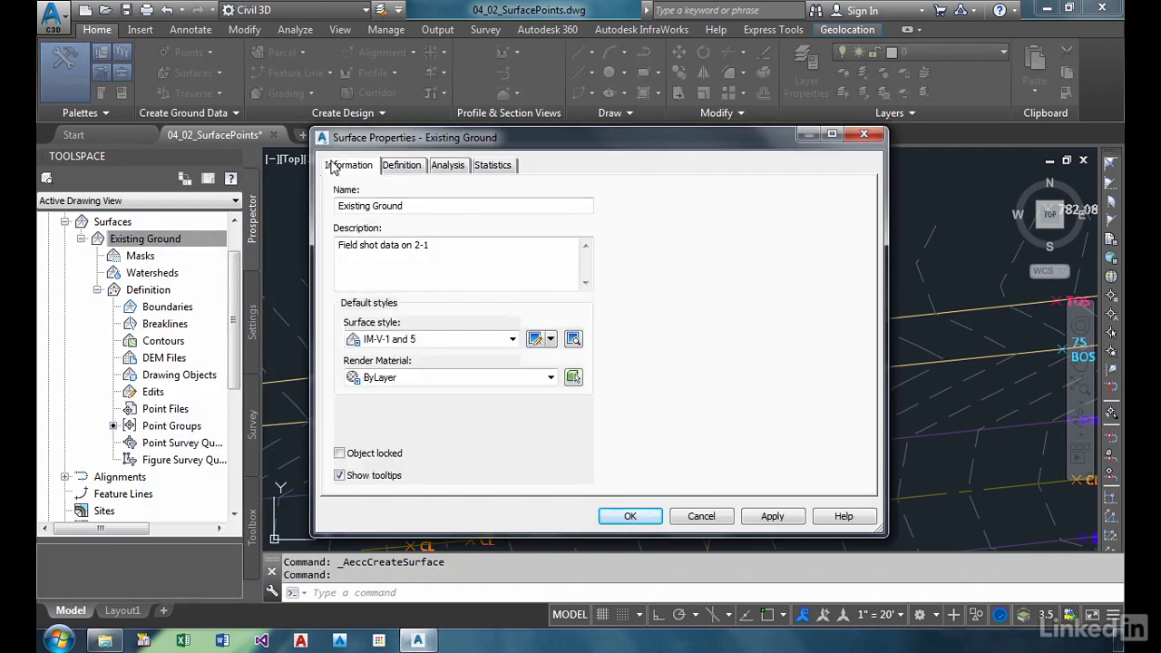
pyautogui.click(405, 172)
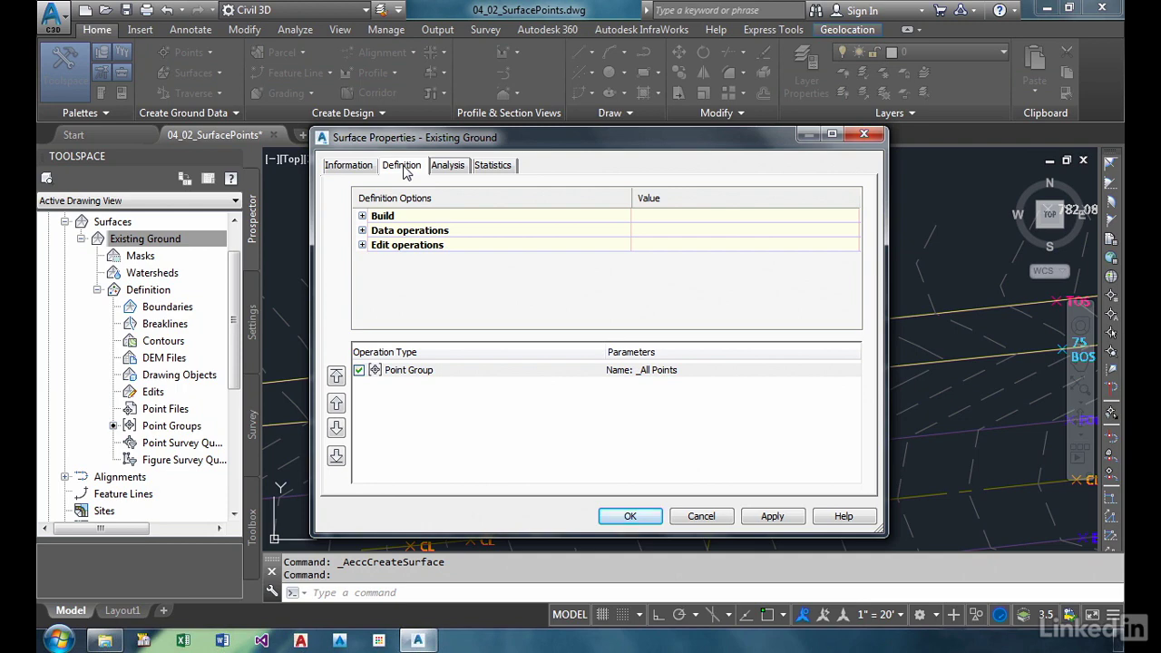
pyautogui.click(363, 217)
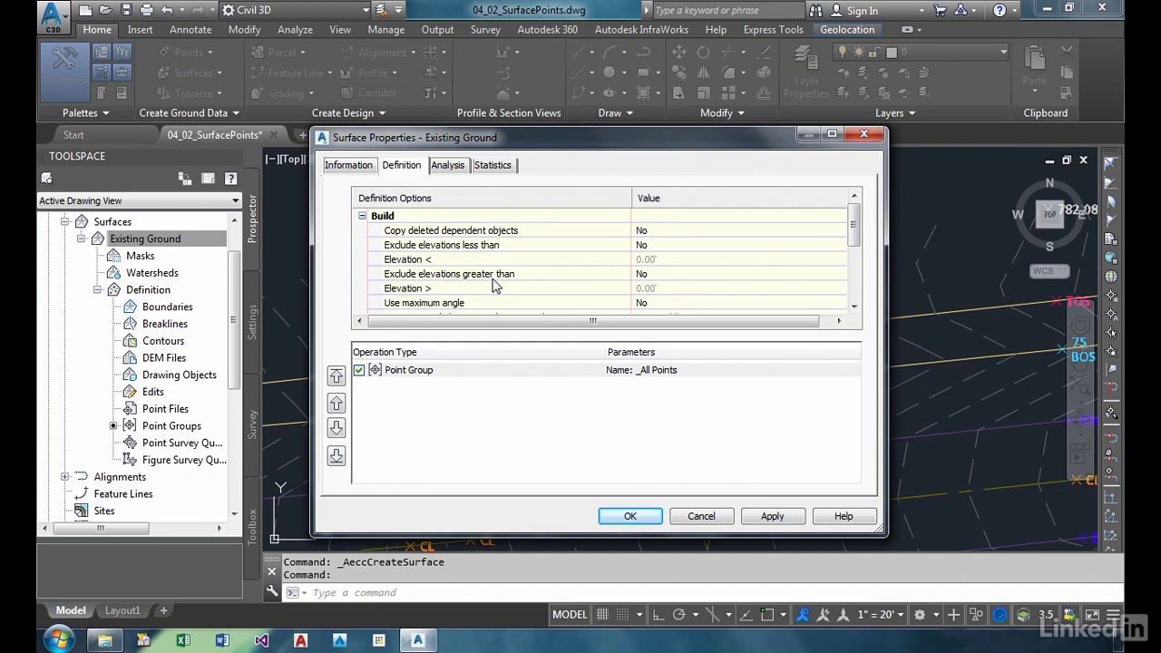
pyautogui.scroll(-1, 495, 286)
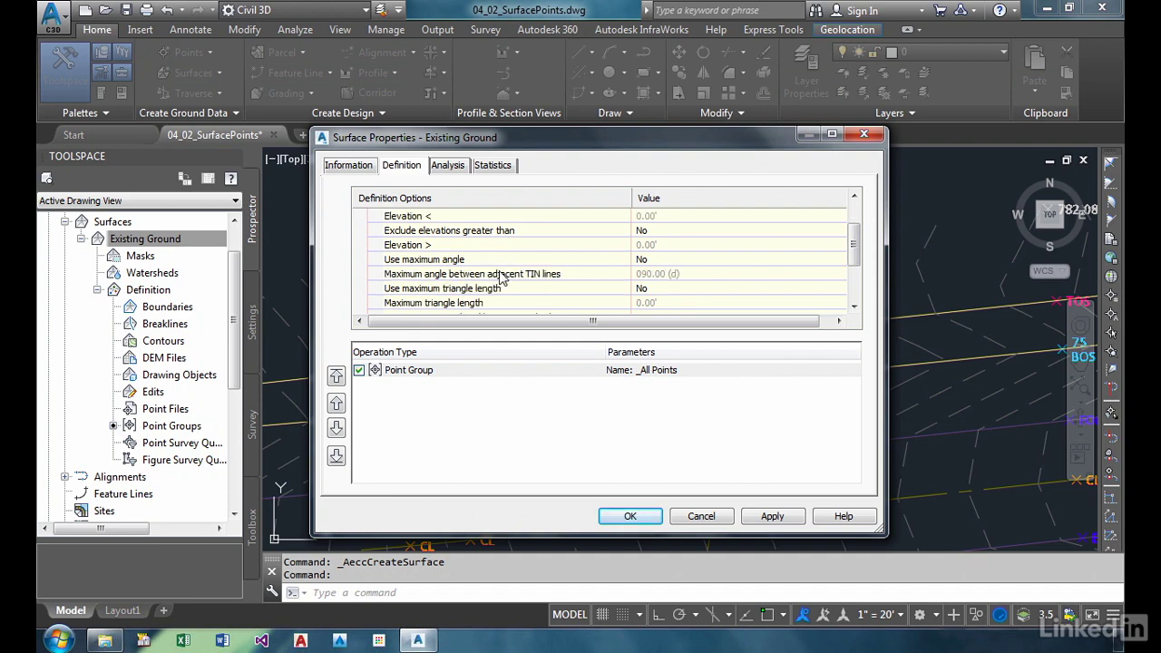
pyautogui.scroll(1, 501, 278)
# Enable excluding elevations less than a limit in the surface build options and set that limit to 10 feet.
pyautogui.click(655, 246)
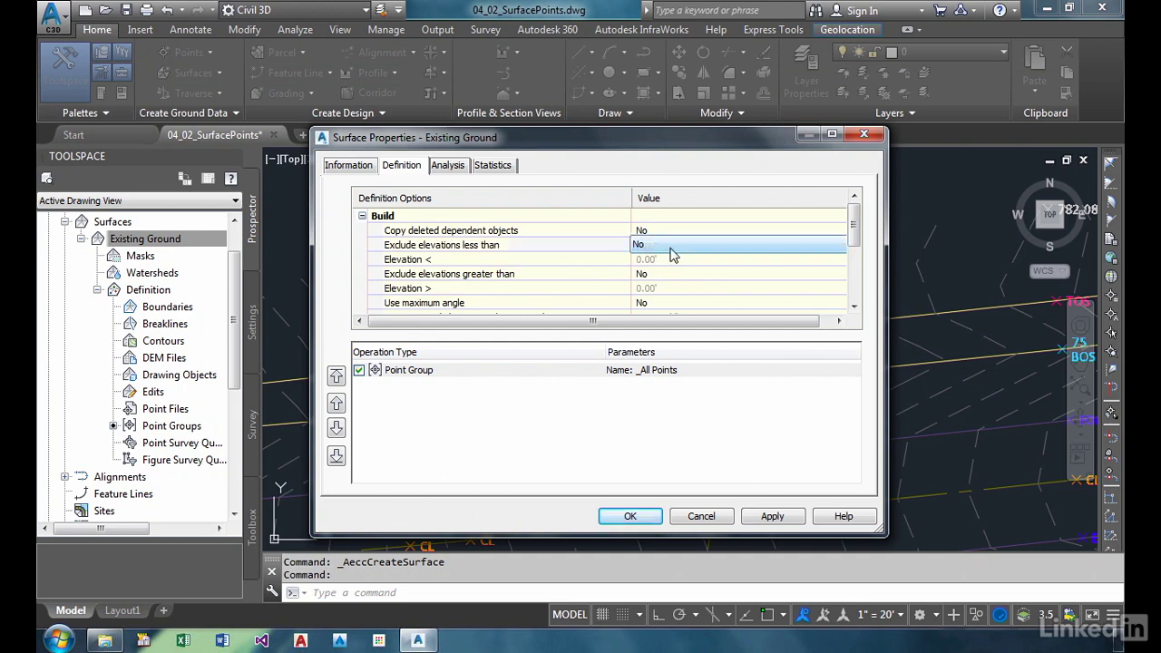
pyautogui.click(670, 246)
pyautogui.click(658, 272)
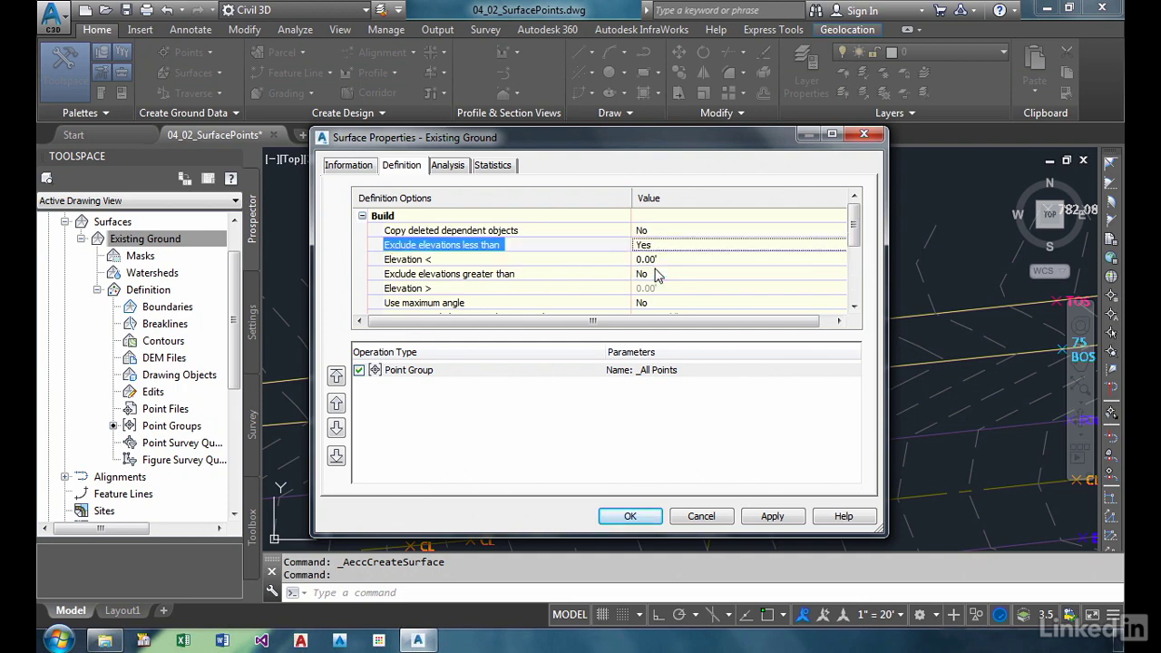
pyautogui.click(665, 258)
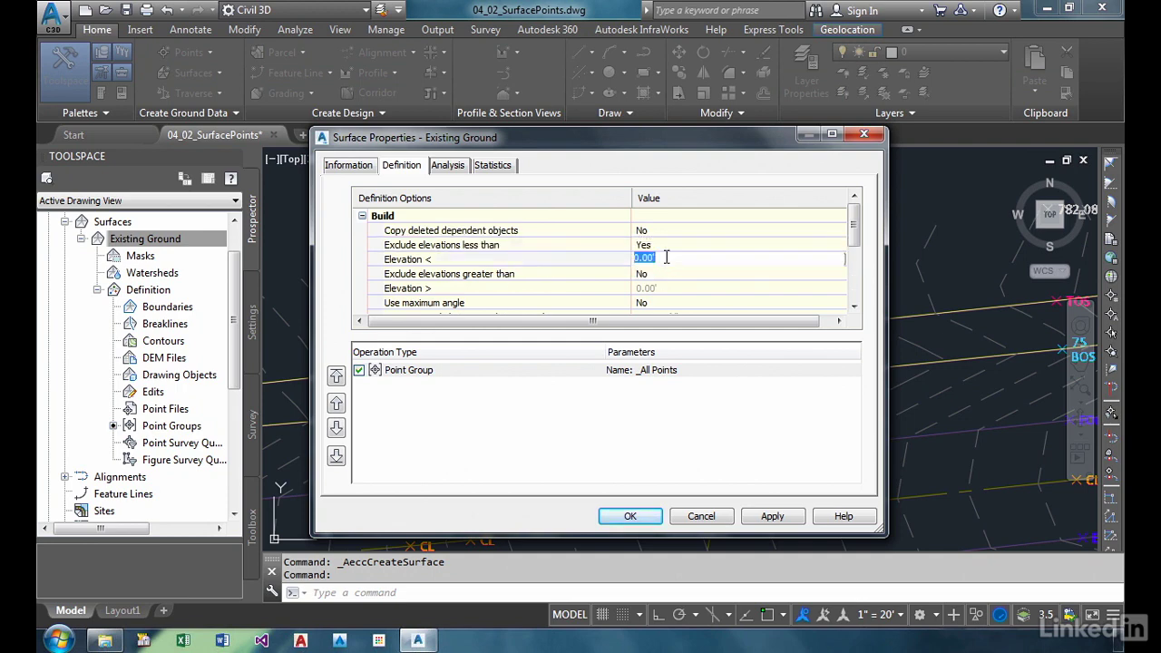
pyautogui.write('10')
pyautogui.press('Return')
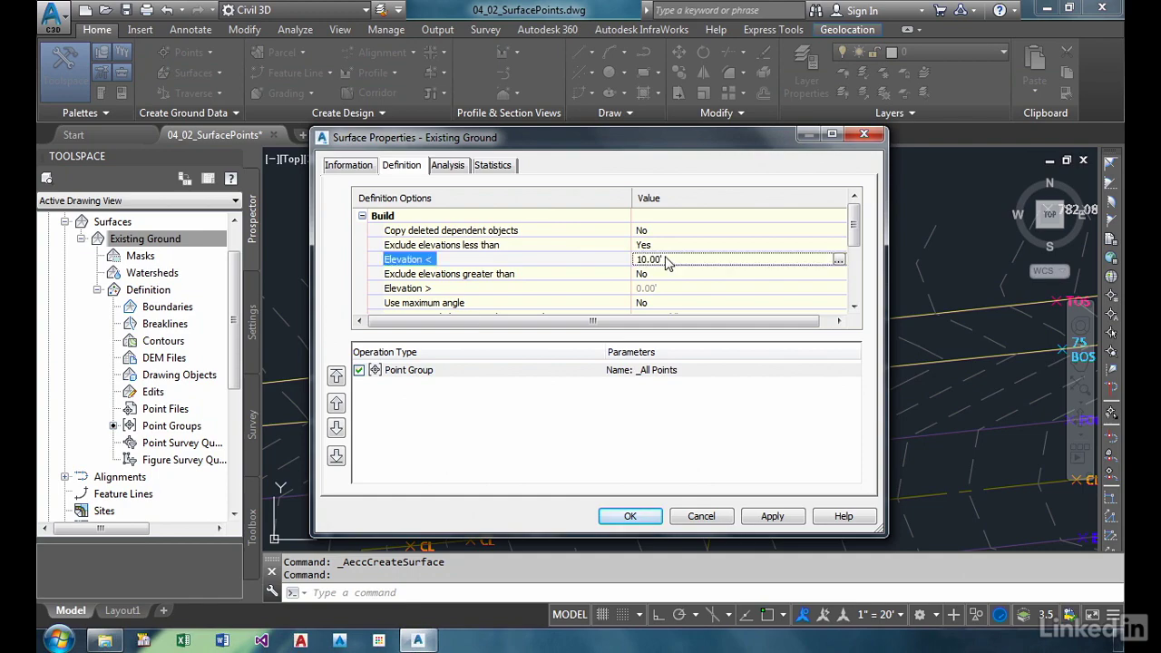
# Accept the surface properties, rebuild the Existing Ground surface, and check the contours around the zero-elevation point.
pyautogui.moveTo(671, 141); pyautogui.dragTo(695, 160)
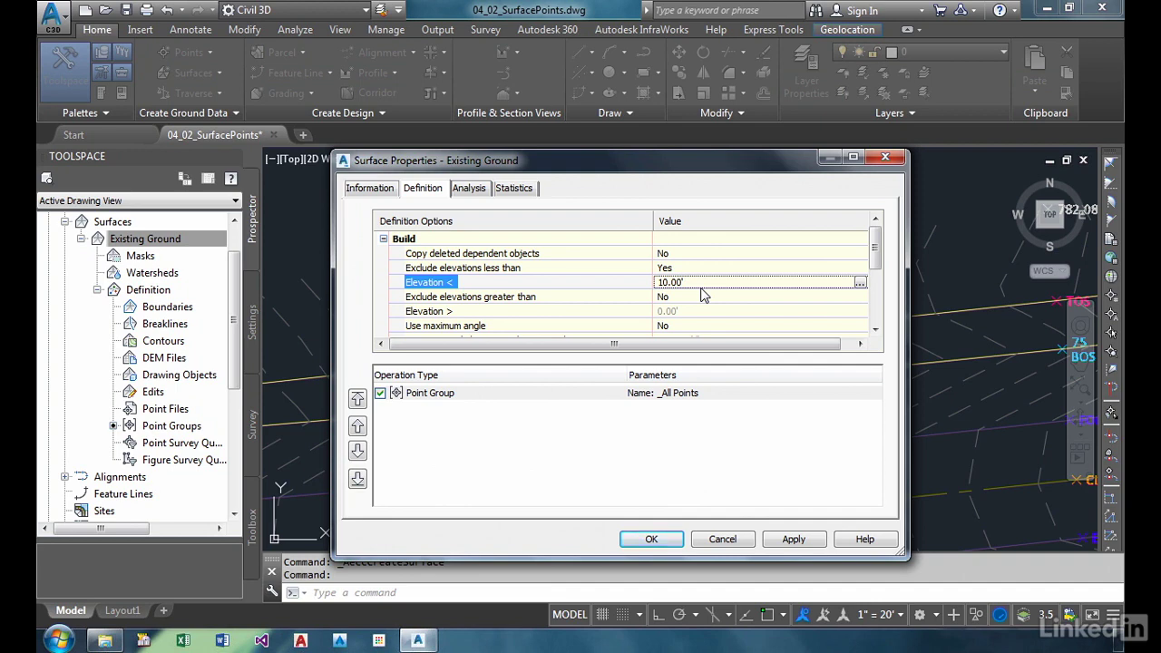
pyautogui.click(651, 539)
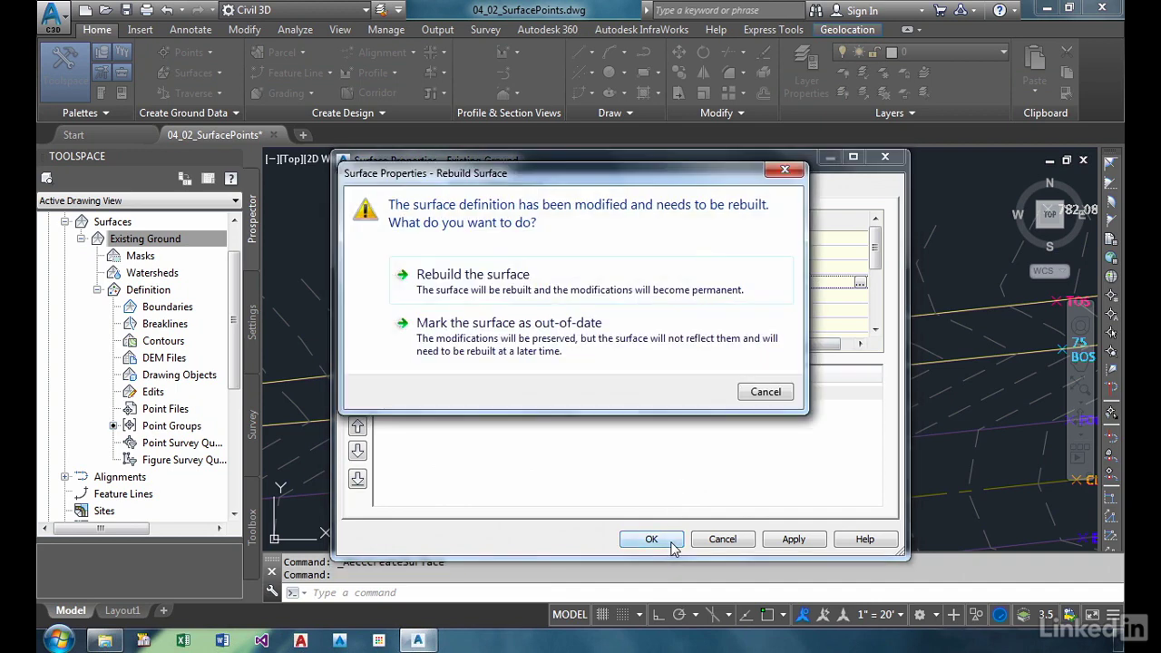
pyautogui.click(601, 282)
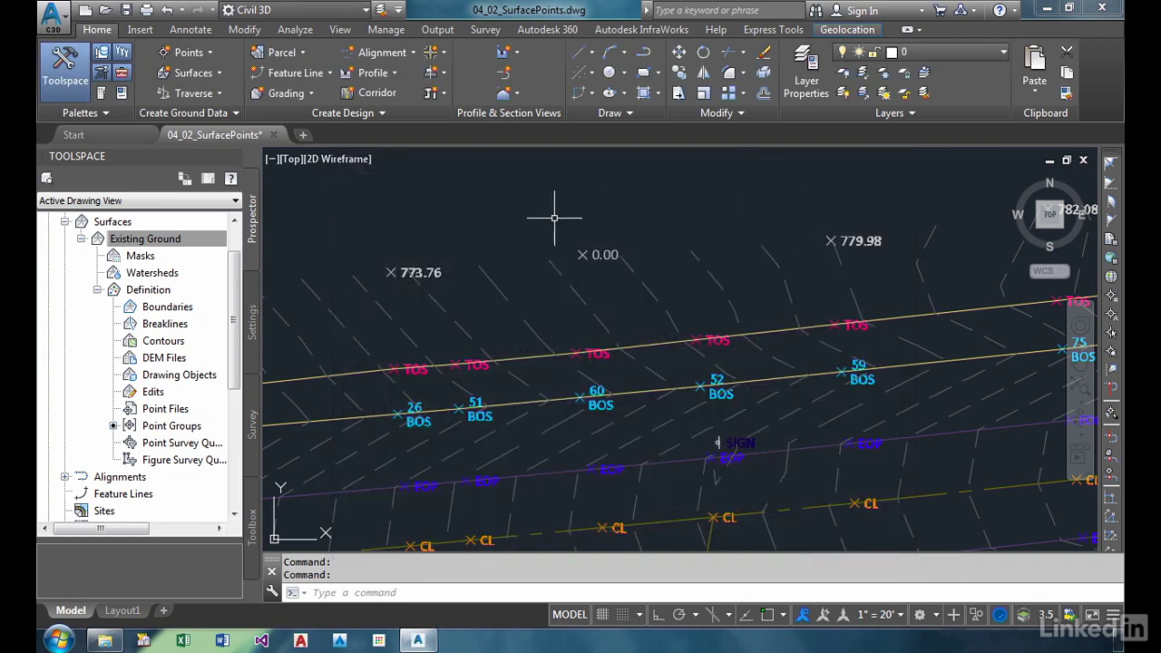
pyautogui.moveTo(564, 266)
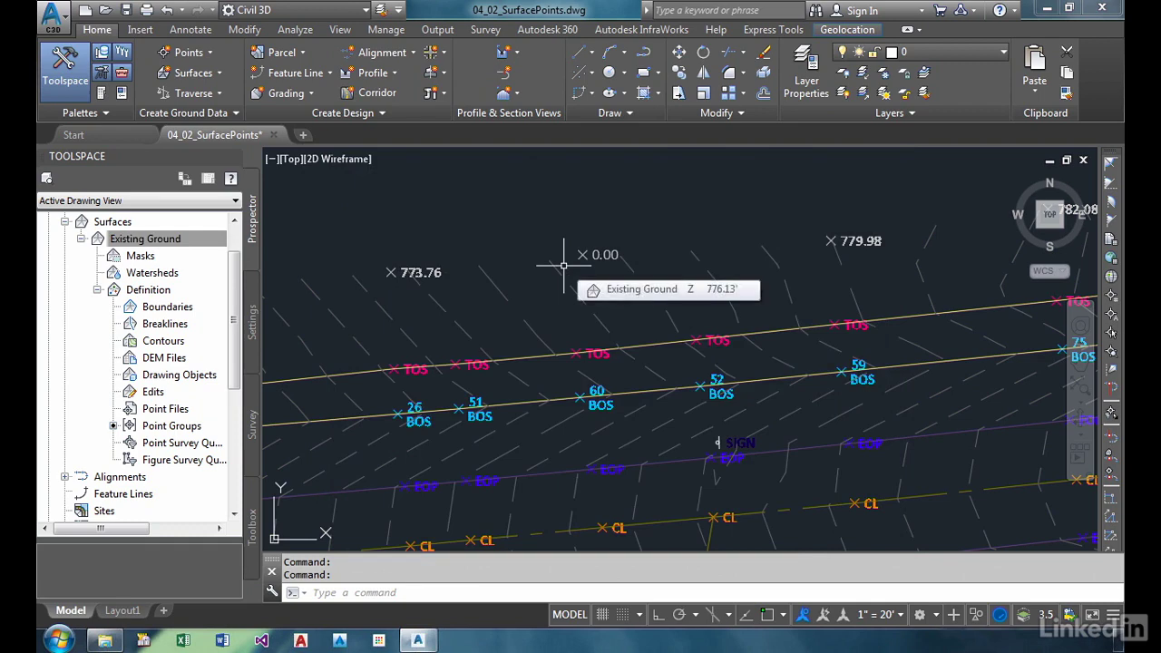
pyautogui.scroll(-3, 571, 272)
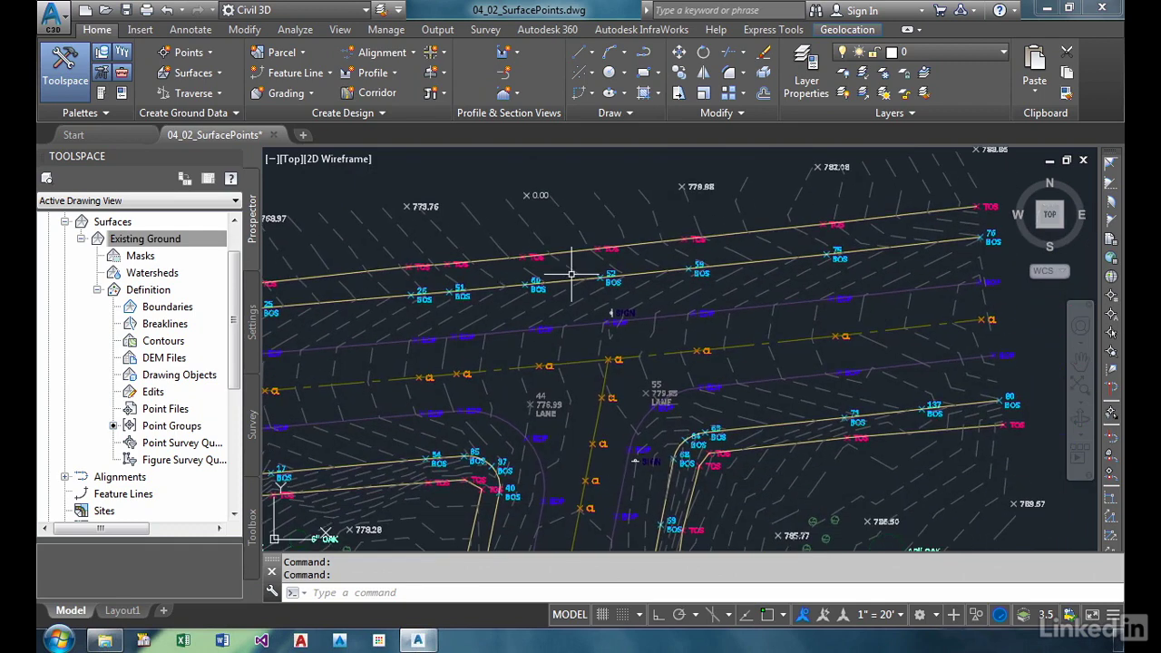